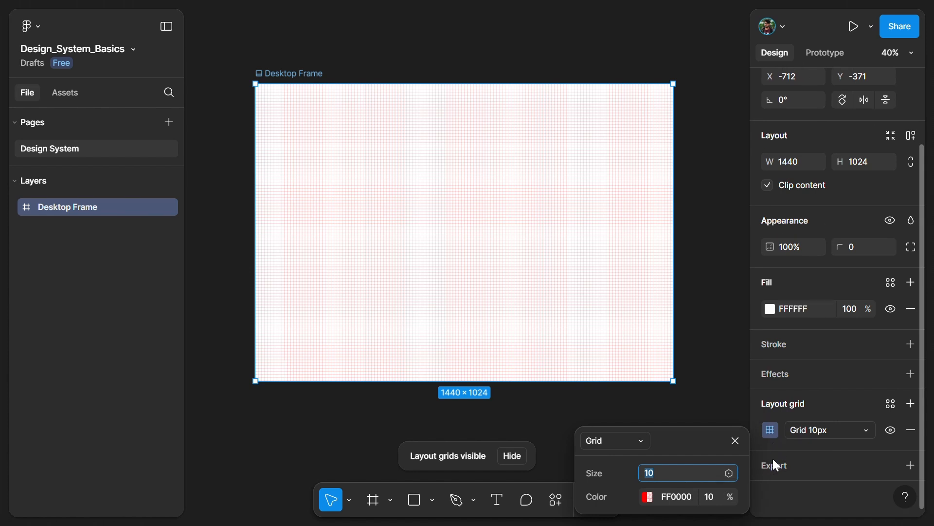
Change the Desktop Frame's layout grid from a uniform grid to columns with a count of 12.
drag(715, 441, 696, 373)
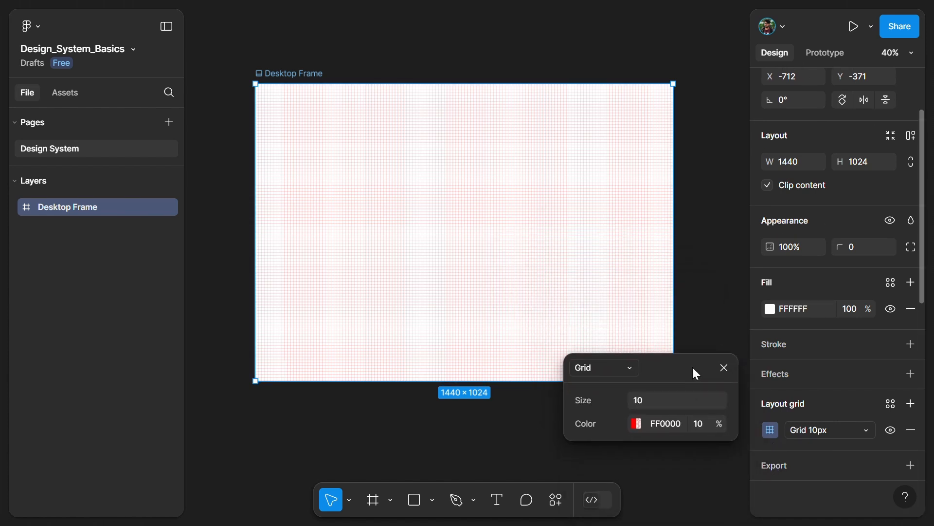
click(616, 373)
click(618, 389)
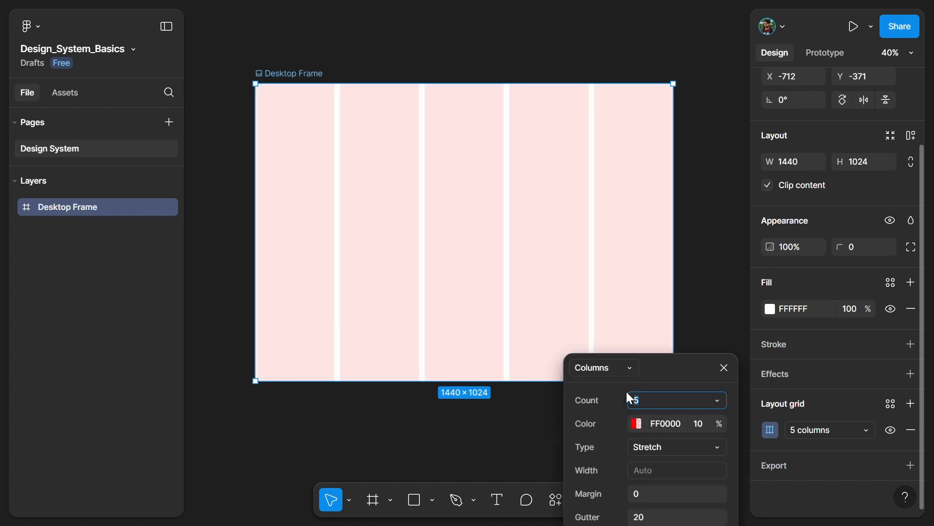
drag(666, 354, 661, 272)
click(655, 299)
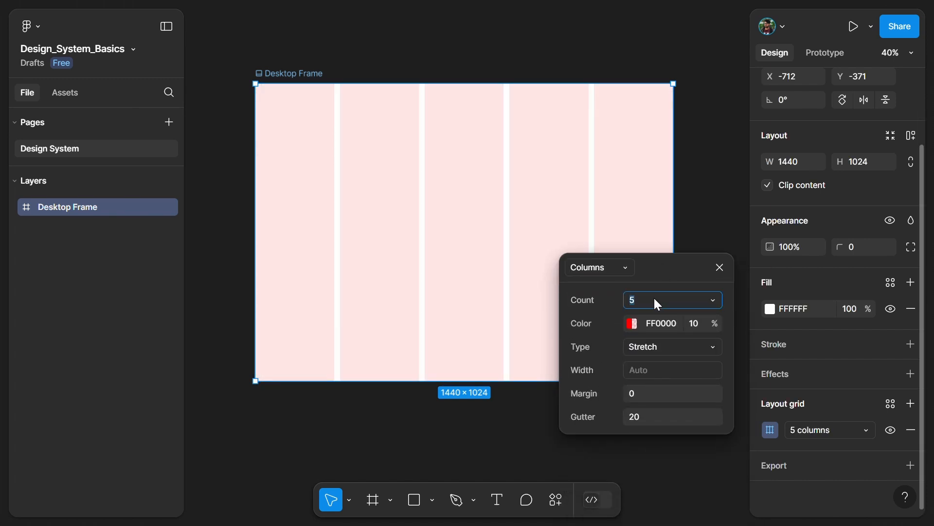
text(12)
key(Return)
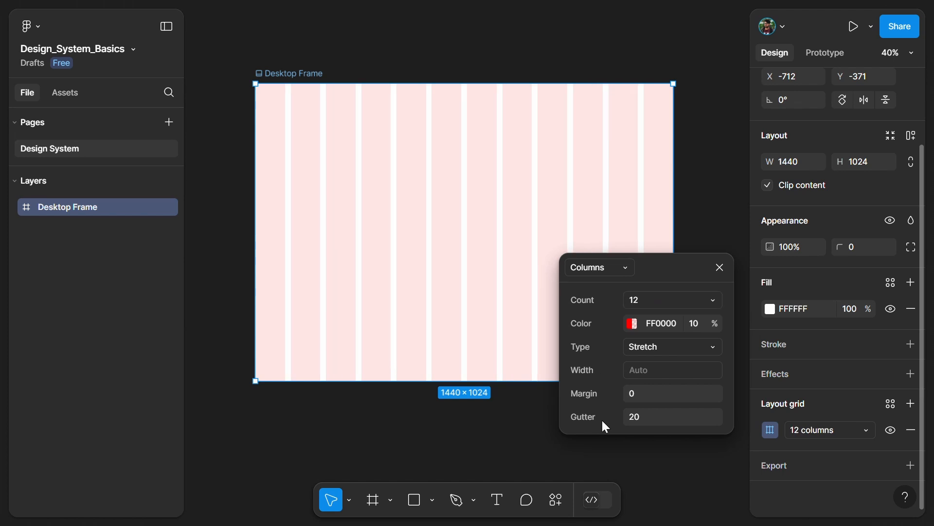
Set the column grid's margin to 150 and its gutter to 32.
click(636, 397)
key(Return)
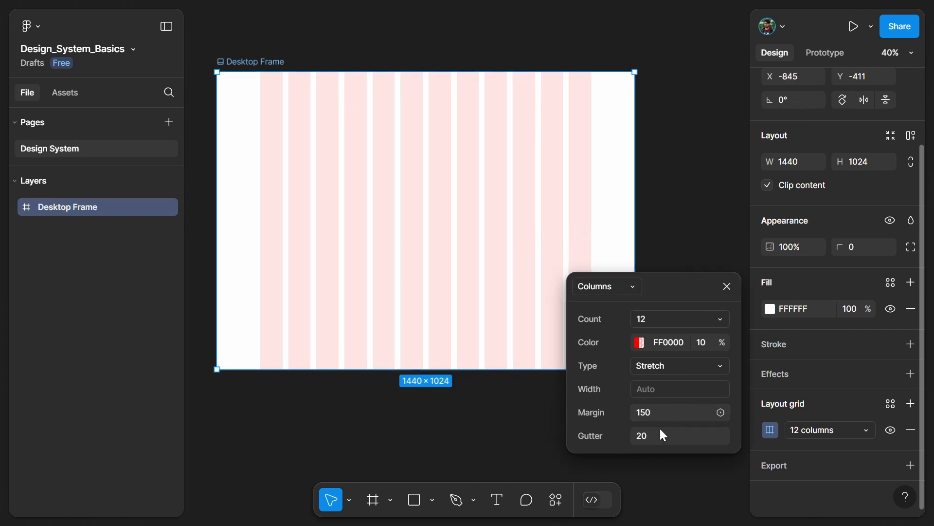
click(663, 436)
drag(643, 435, 684, 435)
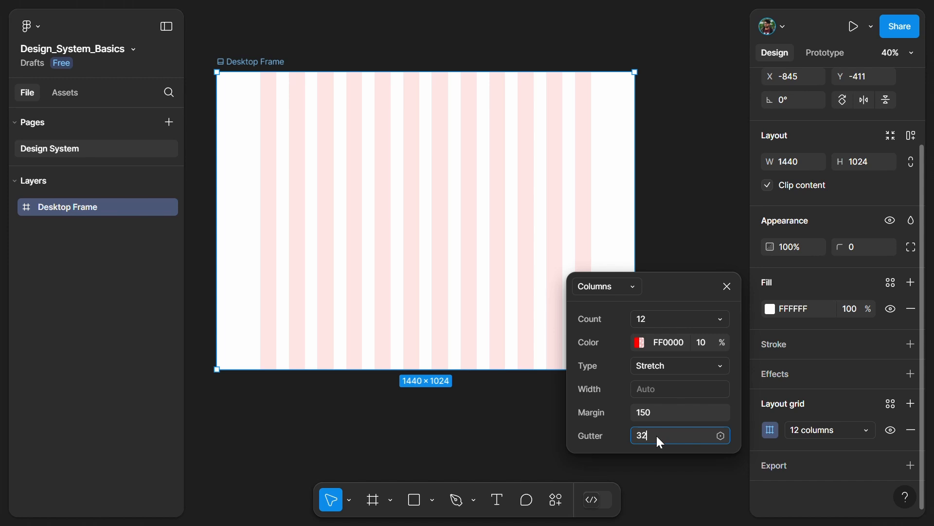
key(Return)
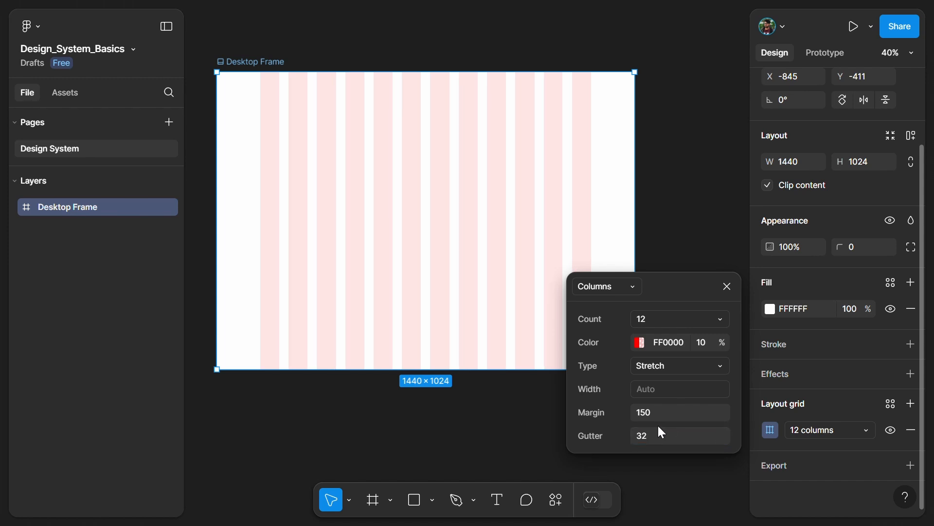
Try the Left, Right and Center column types on the grid and return it to Stretch.
click(702, 373)
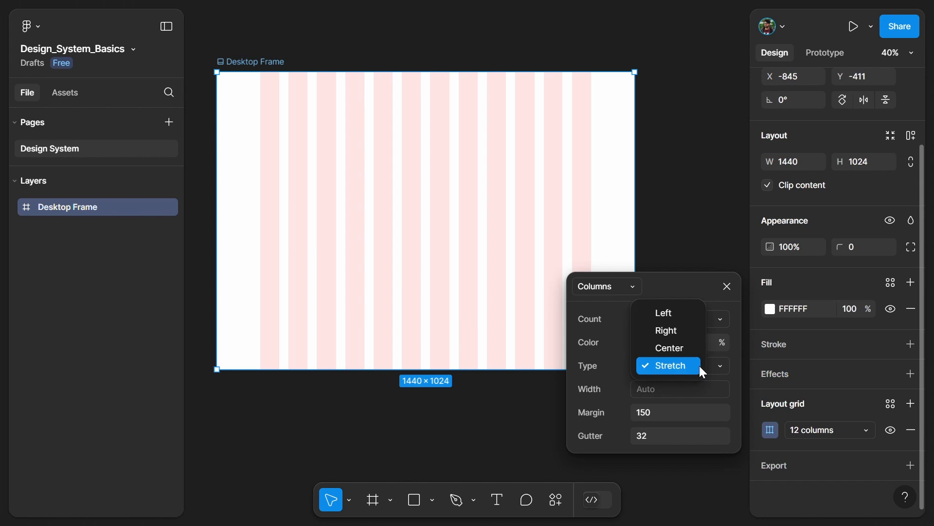
click(671, 311)
click(678, 389)
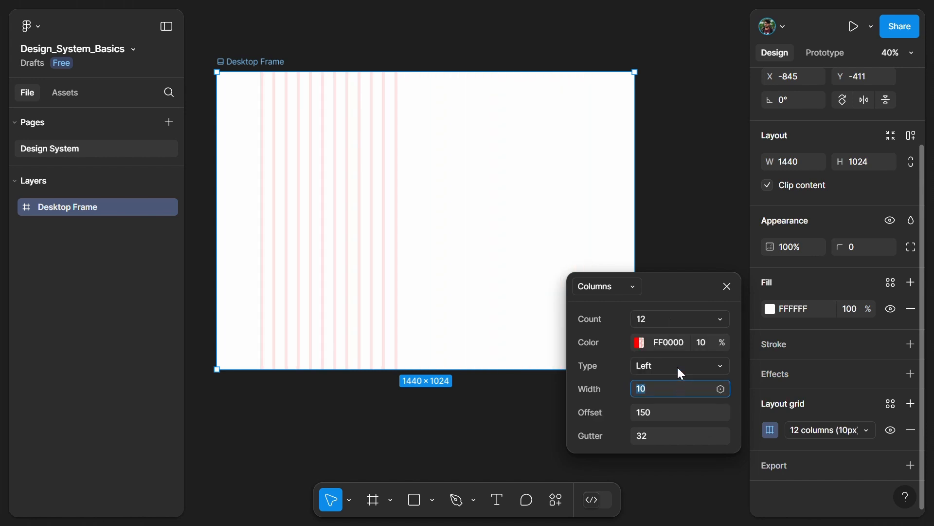
click(677, 366)
click(676, 381)
click(675, 367)
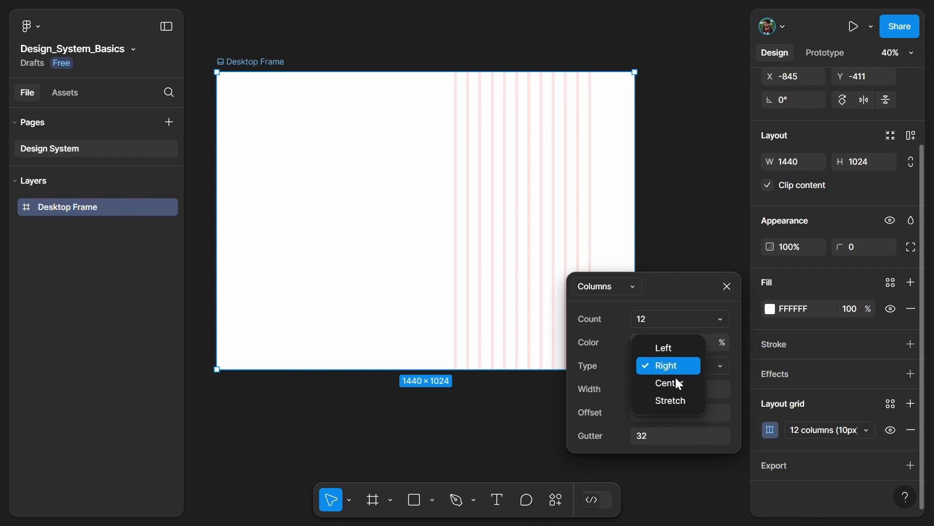
click(677, 381)
click(691, 366)
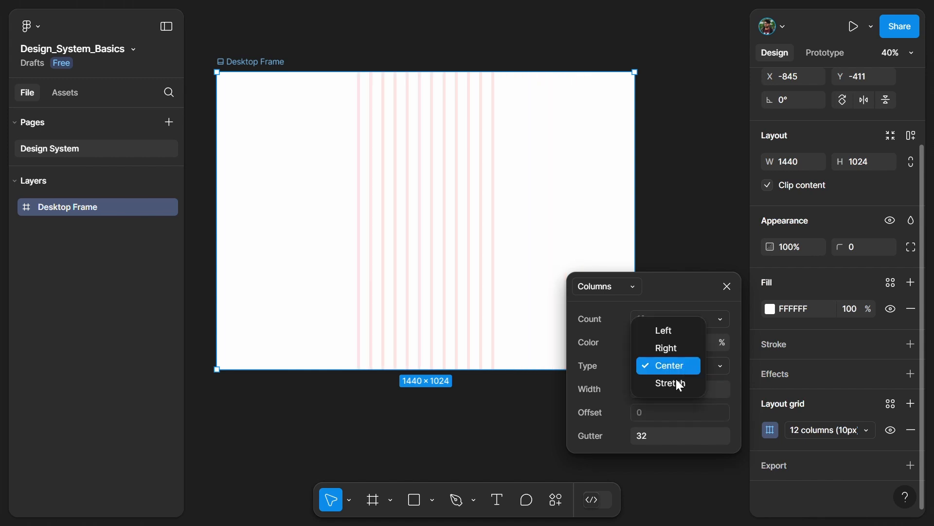
click(676, 381)
Try the Left column type with a column width of 20, and switch the grid back to Stretch.
click(664, 365)
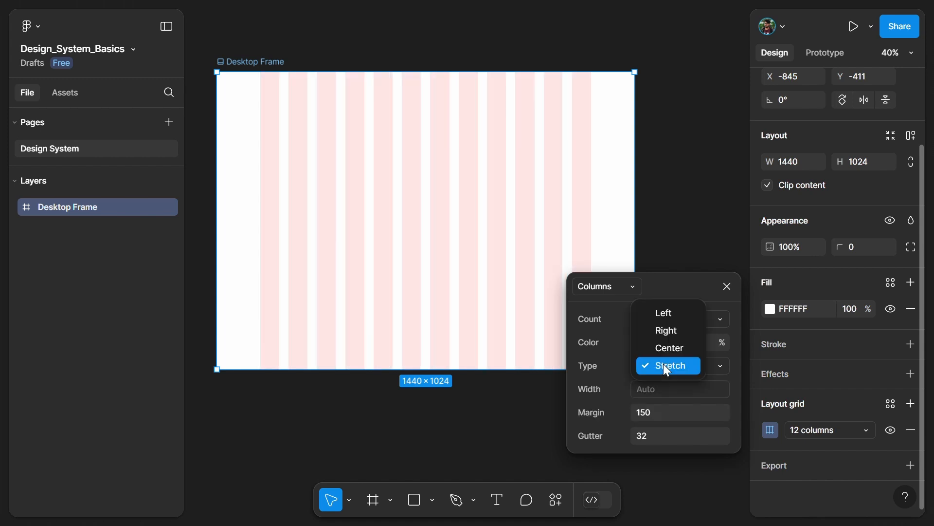
click(663, 315)
click(660, 388)
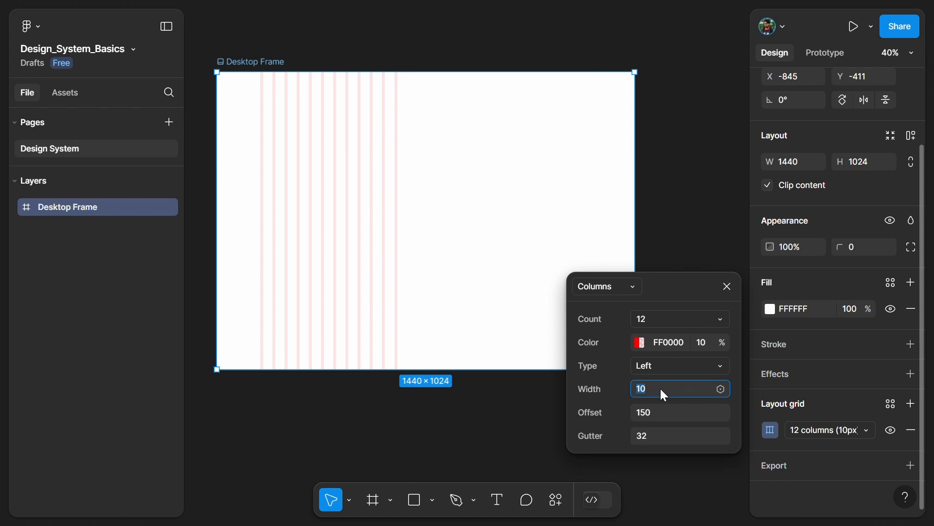
text(20)
key(Return)
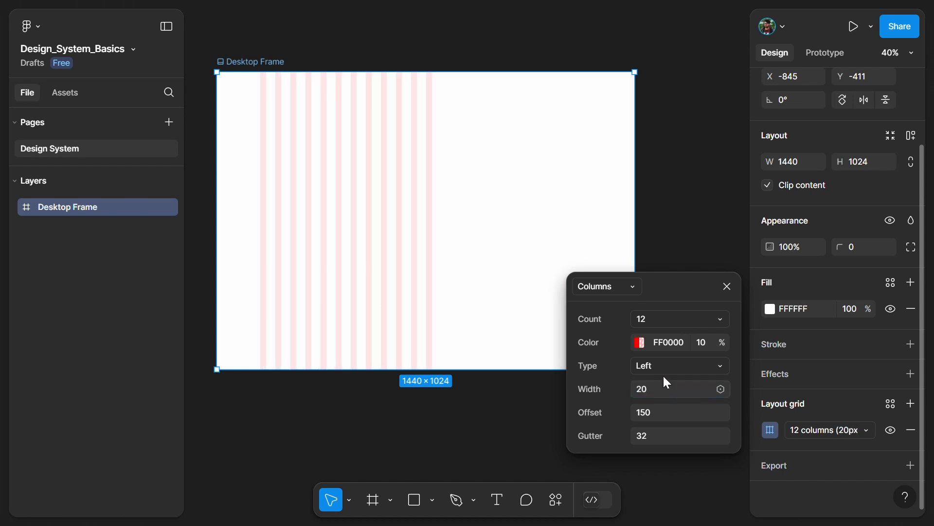
click(665, 370)
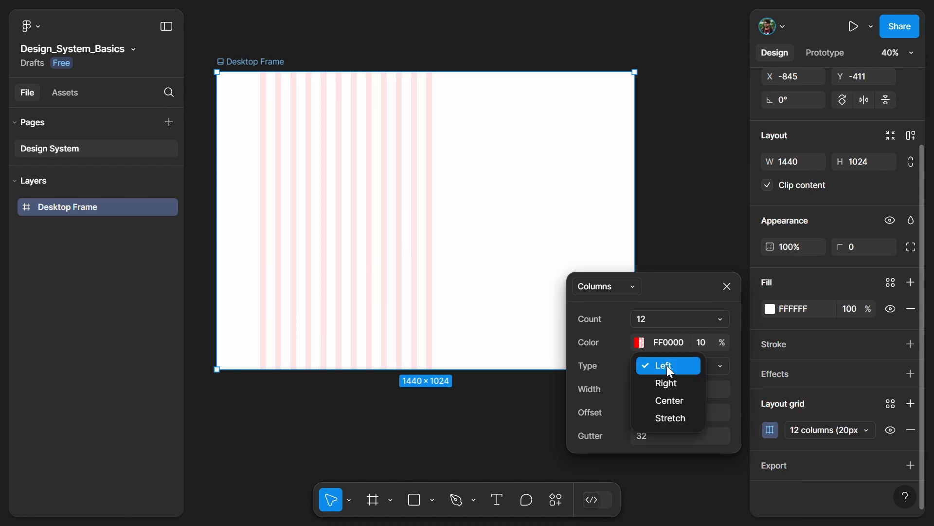
click(676, 419)
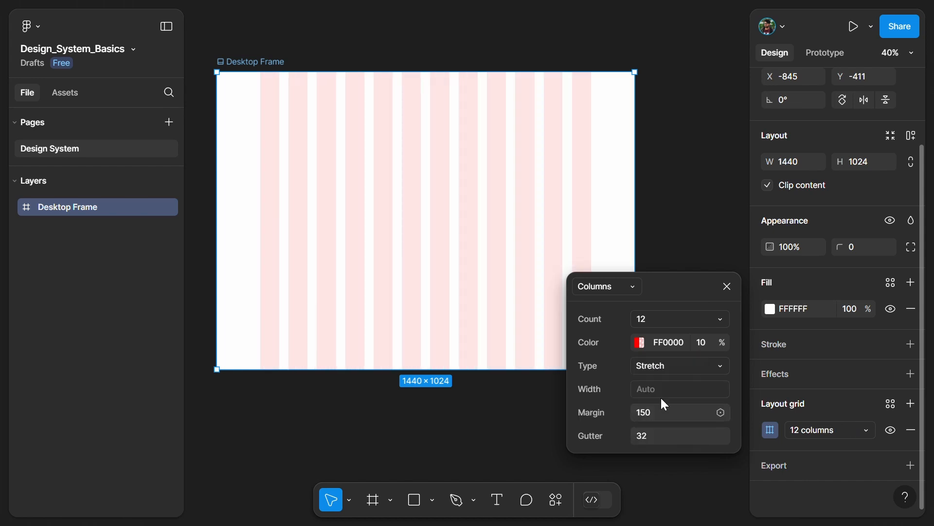
Change the column grid's colour to blue 0004FF.
click(635, 343)
click(506, 352)
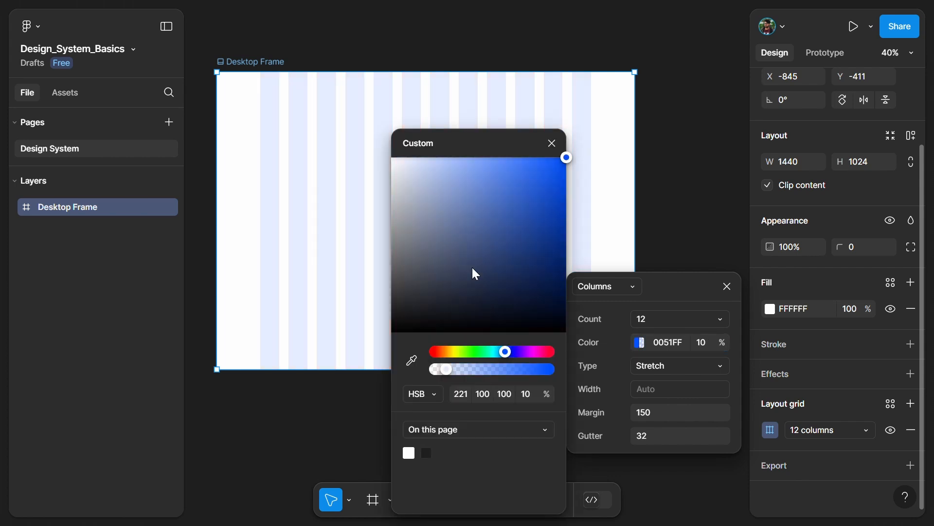
click(472, 220)
drag(460, 165, 576, 156)
click(553, 144)
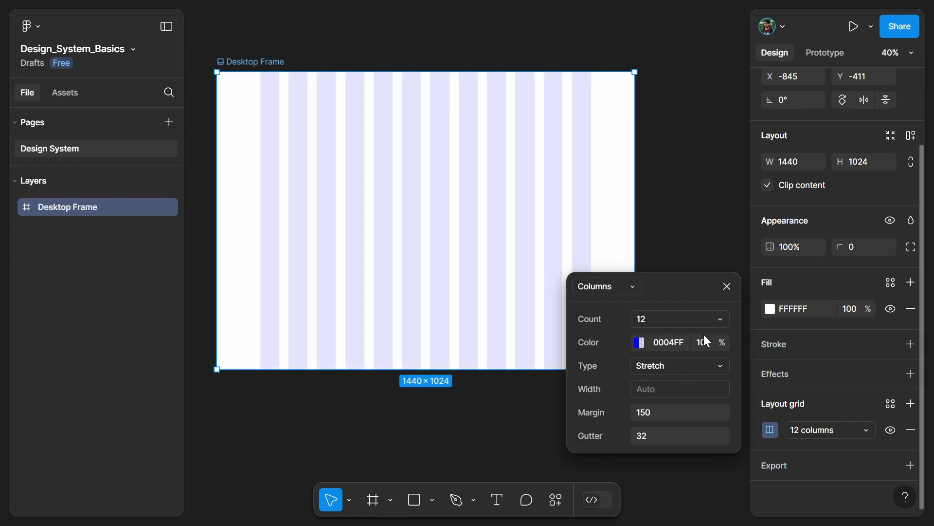
Try other opacity values for the grid colour, return it to 10%, and close the grid settings.
click(705, 343)
key(shift+Up)
key(shift+Up)
key(shift+Down)
key(shift+Down)
key(Return)
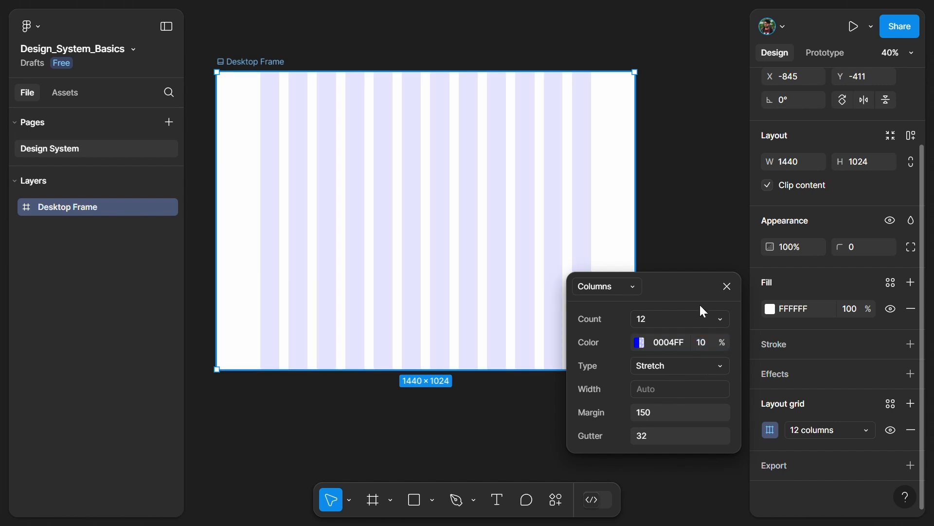
click(727, 286)
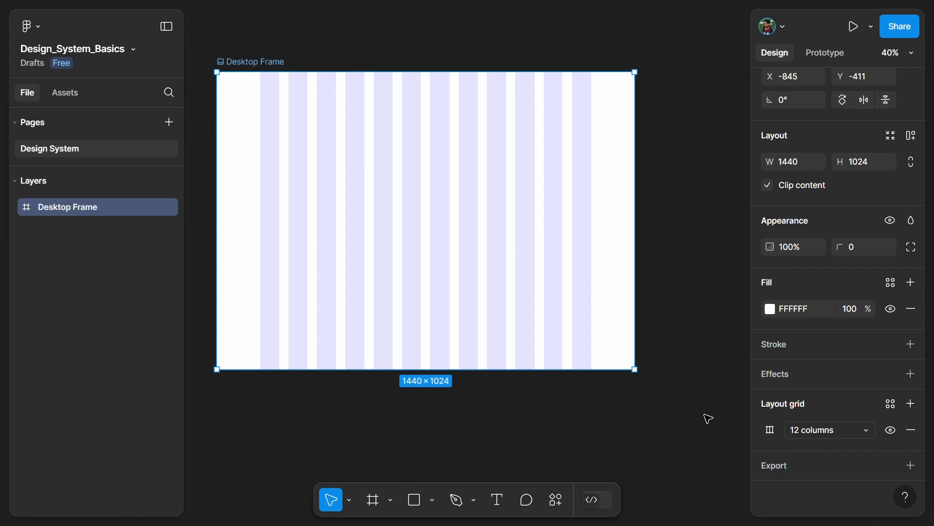
Save the column grid as a grid style named 12-Column-Desktop and check it among the page's local styles.
click(890, 405)
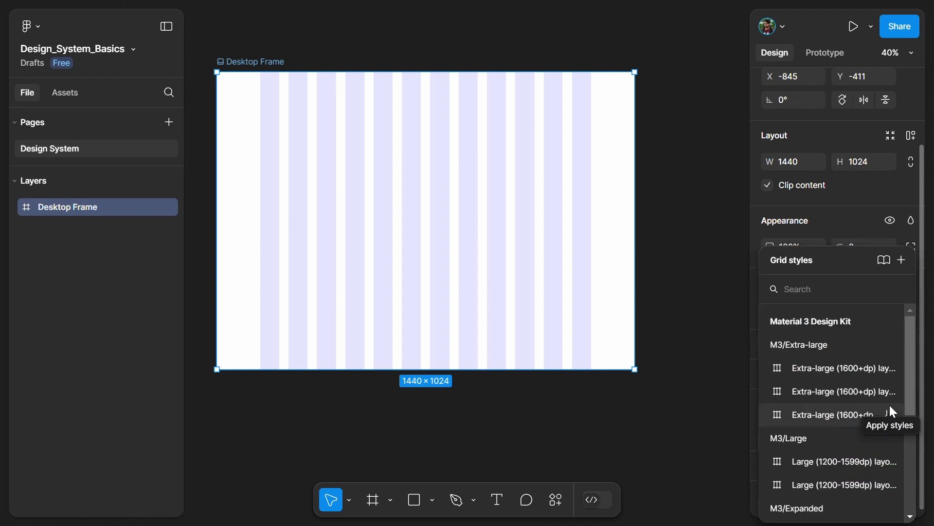
click(904, 259)
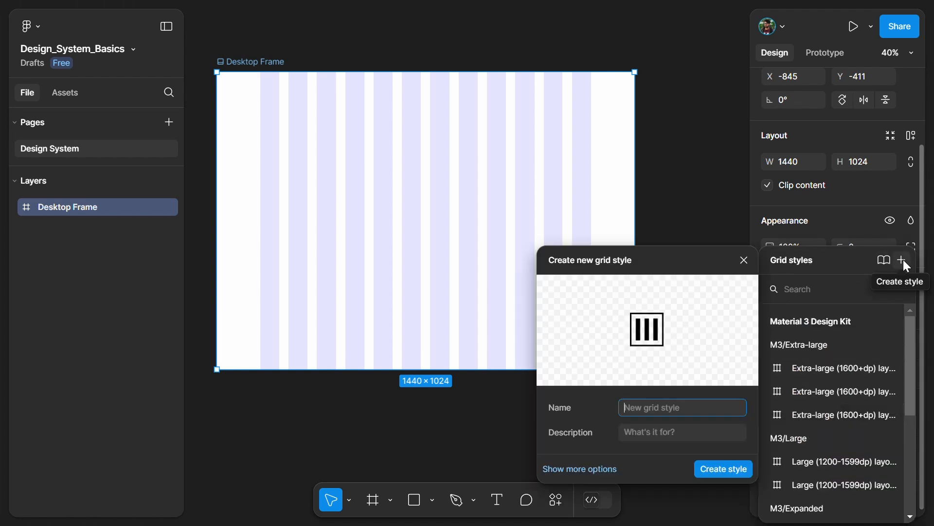
drag(675, 264, 655, 228)
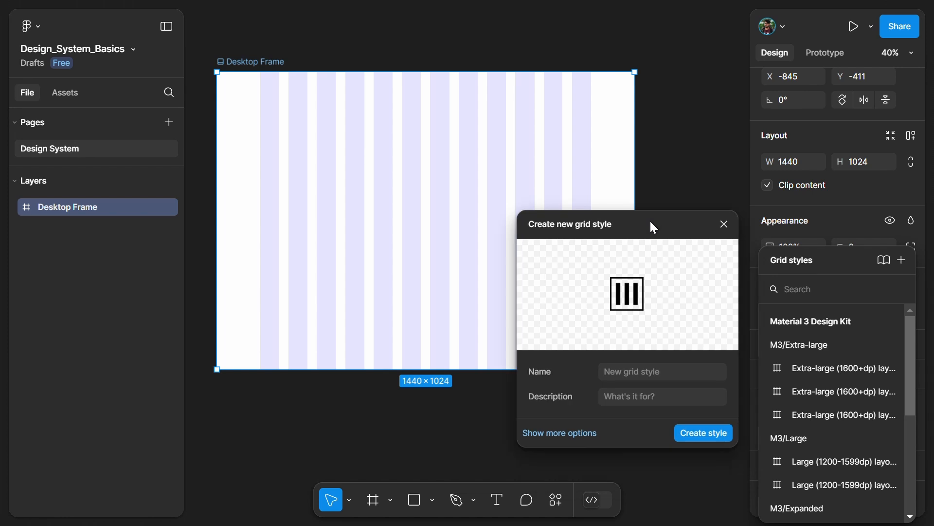
click(638, 372)
text(12-Column-Desktop)
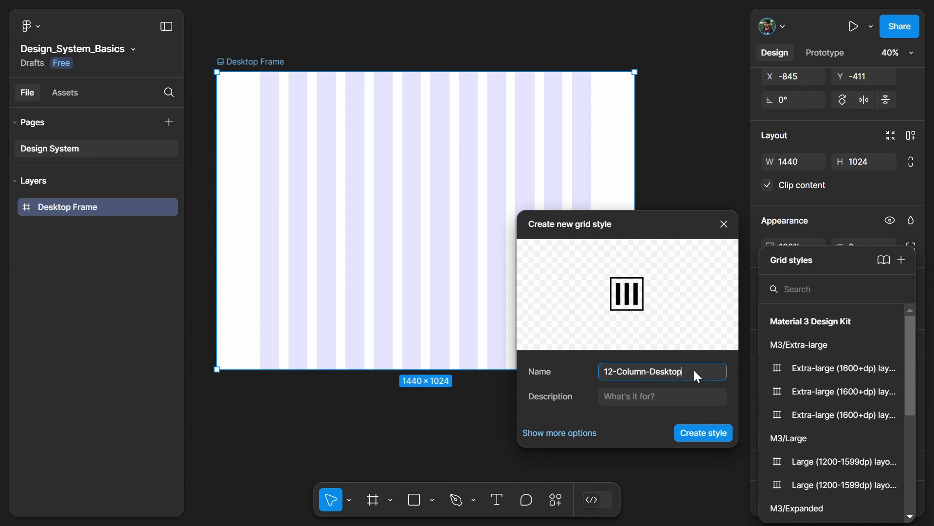
click(674, 401)
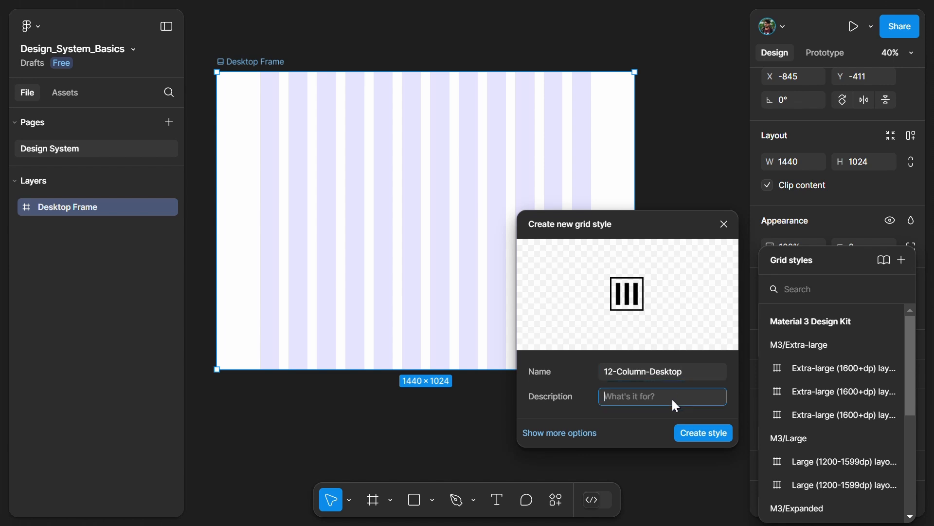
click(702, 435)
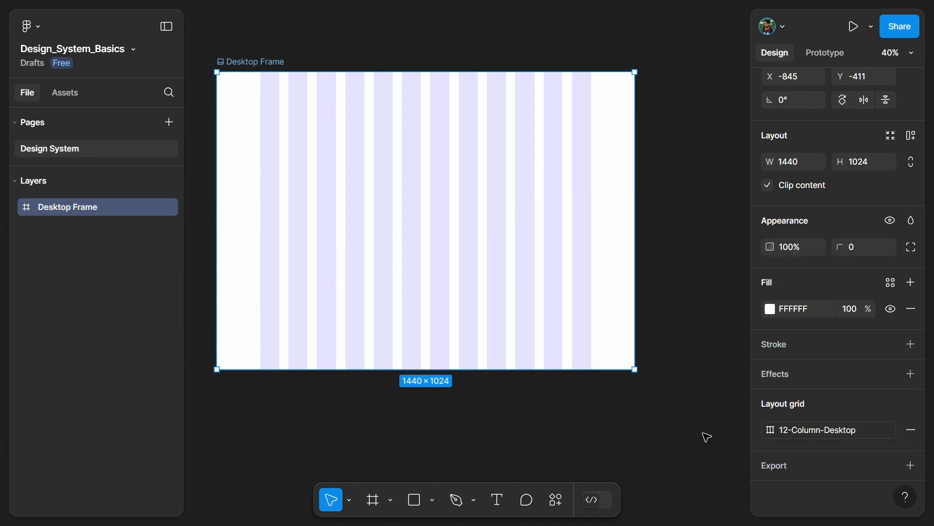
click(673, 458)
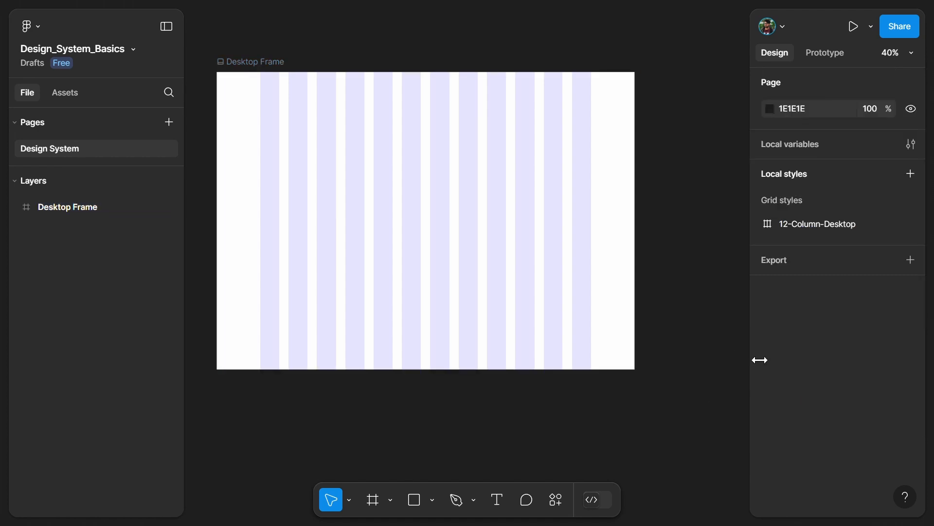
click(842, 231)
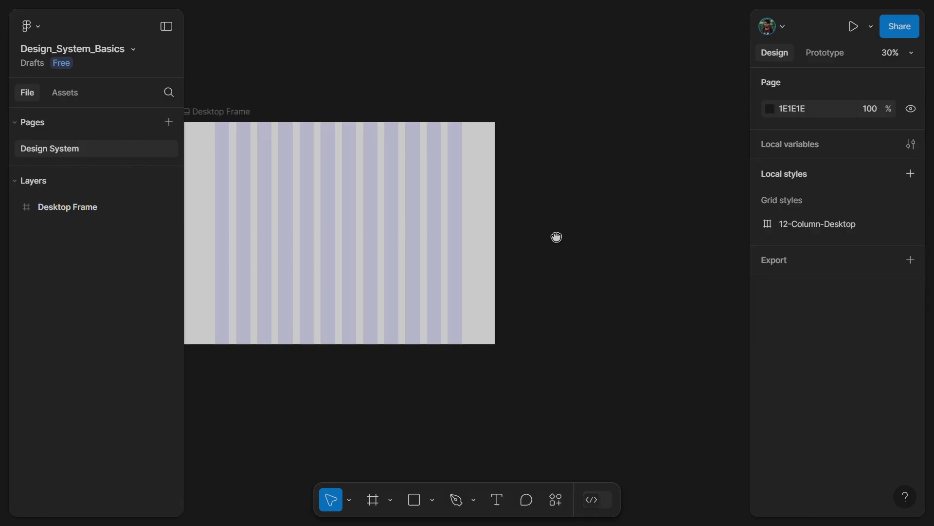
Add a 393 × 852 phone frame named Mobile Frame in the empty canvas beside the Desktop Frame.
drag(556, 237, 375, 219)
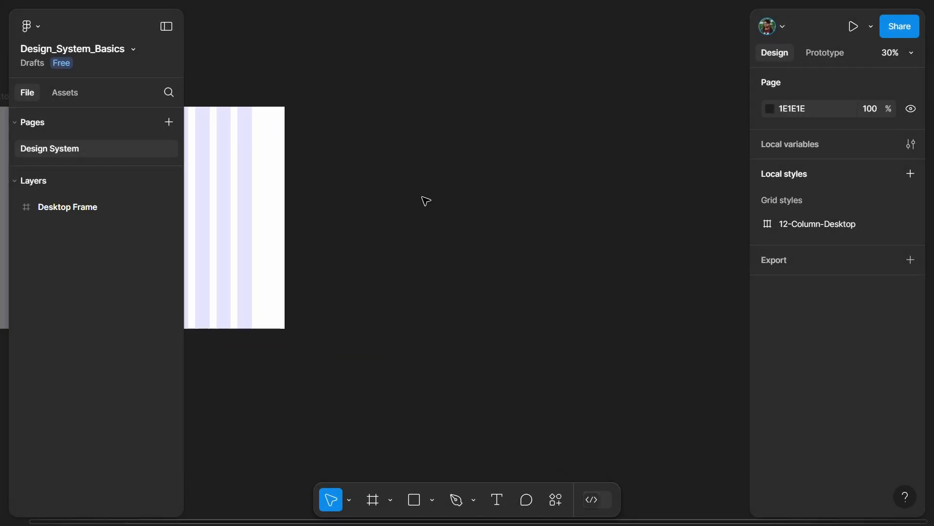
click(377, 500)
click(767, 156)
click(765, 111)
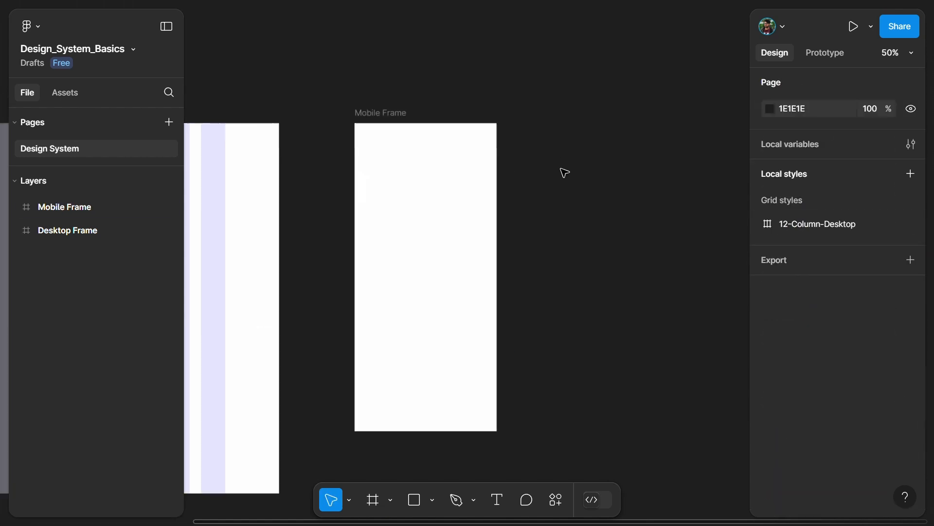
Add a layout grid to the Mobile Frame and make it a column grid with a count of 4.
click(376, 116)
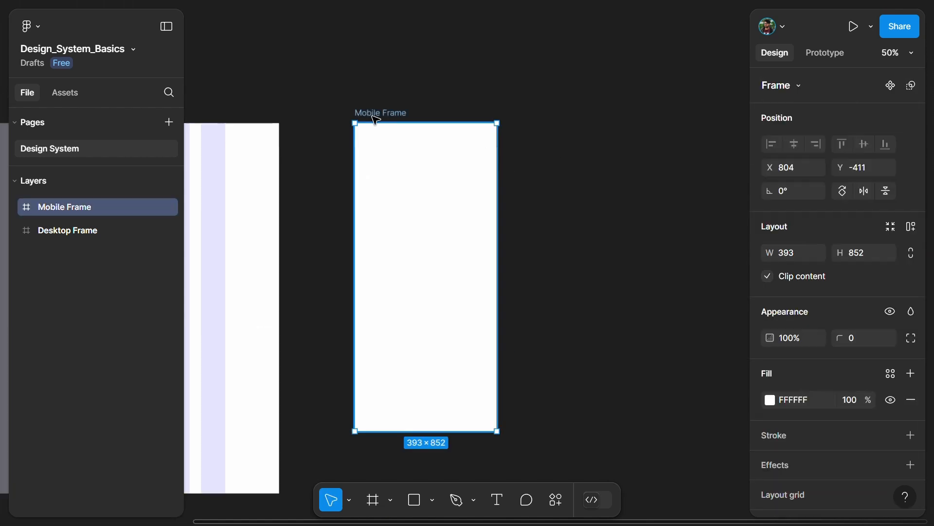
scroll(816, 234, down, 2)
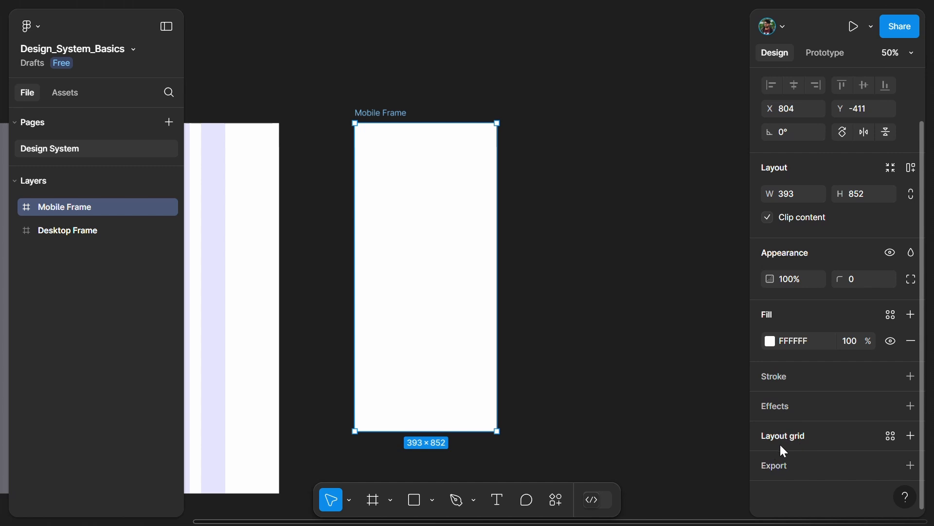
click(910, 435)
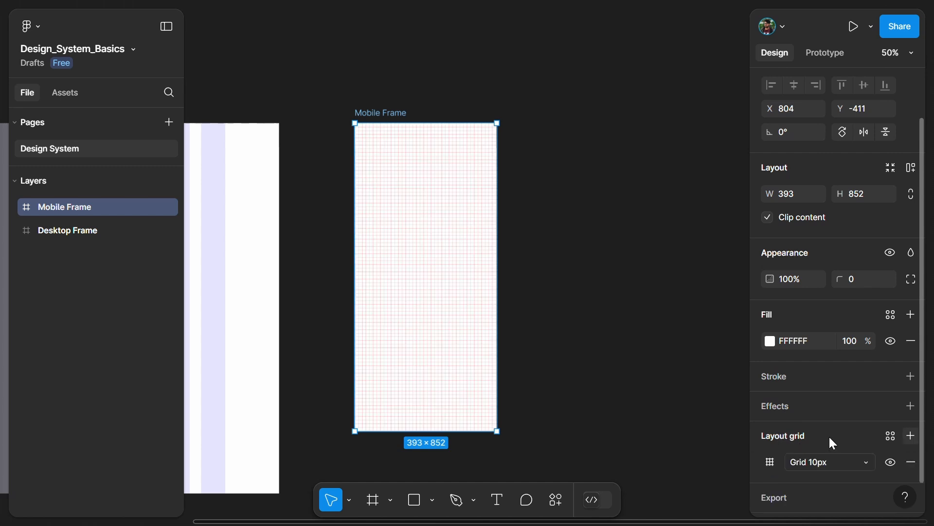
click(772, 463)
click(625, 441)
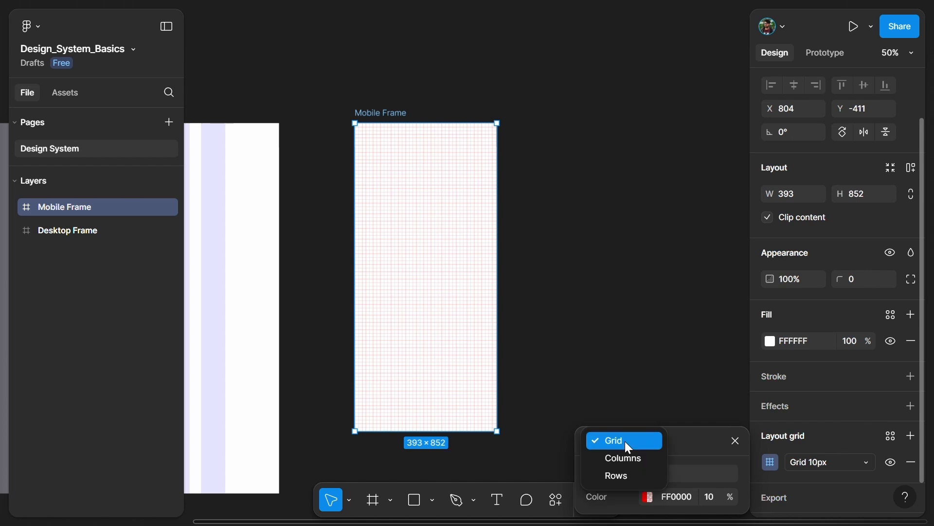
click(625, 456)
drag(678, 353, 671, 209)
click(672, 238)
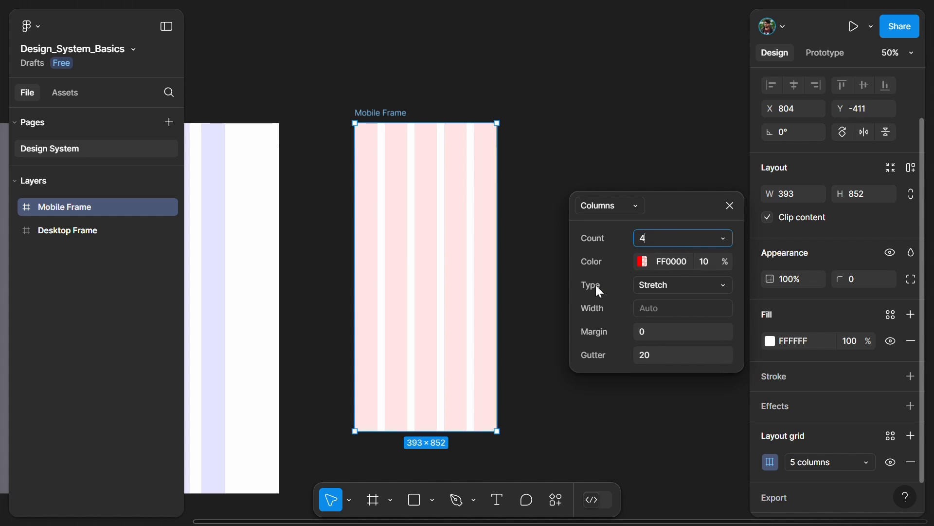
key(Return)
Try a margin of 24 for the mobile column grid, then set both its margin and gutter to 16.
click(661, 331)
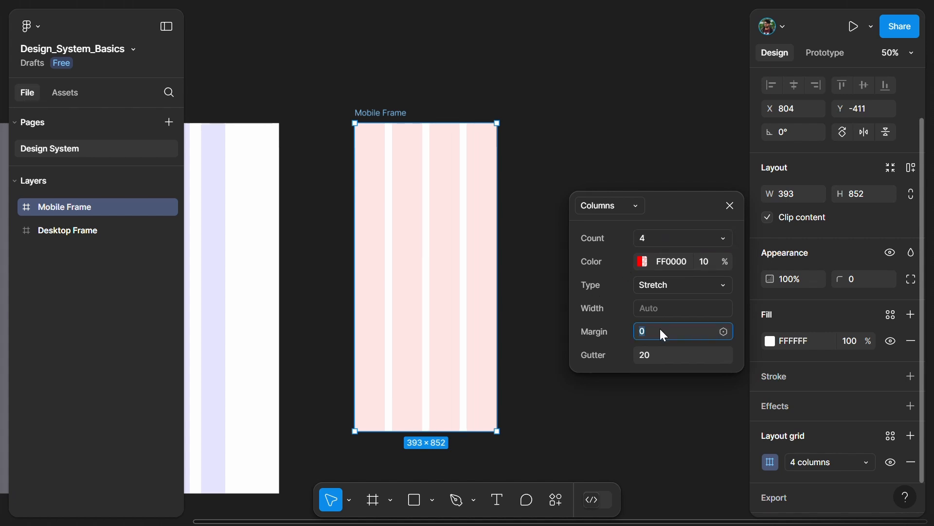
text(24)
key(Return)
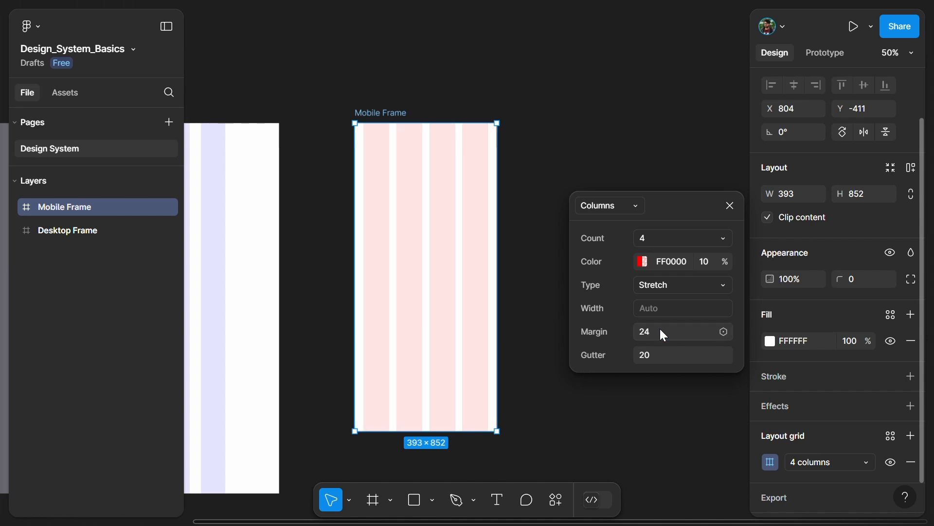
click(662, 331)
text(16)
key(Return)
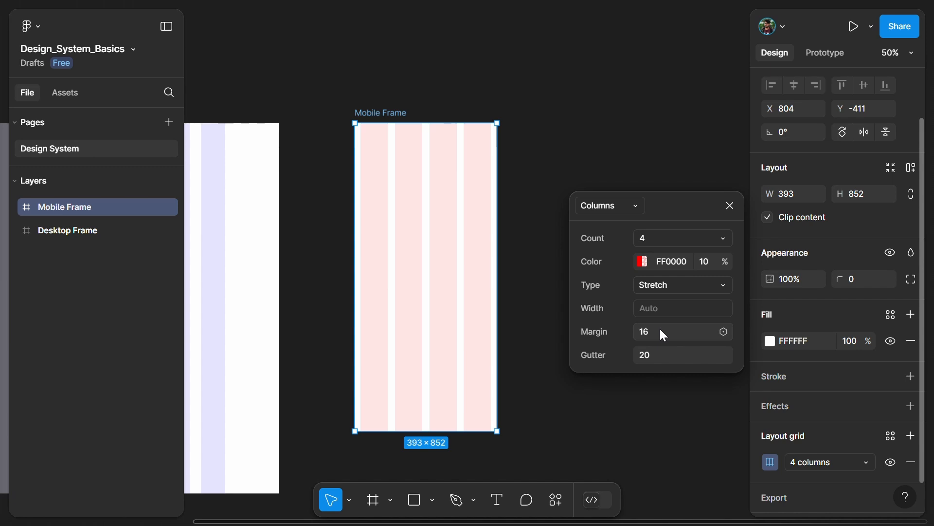
click(657, 357)
key(Return)
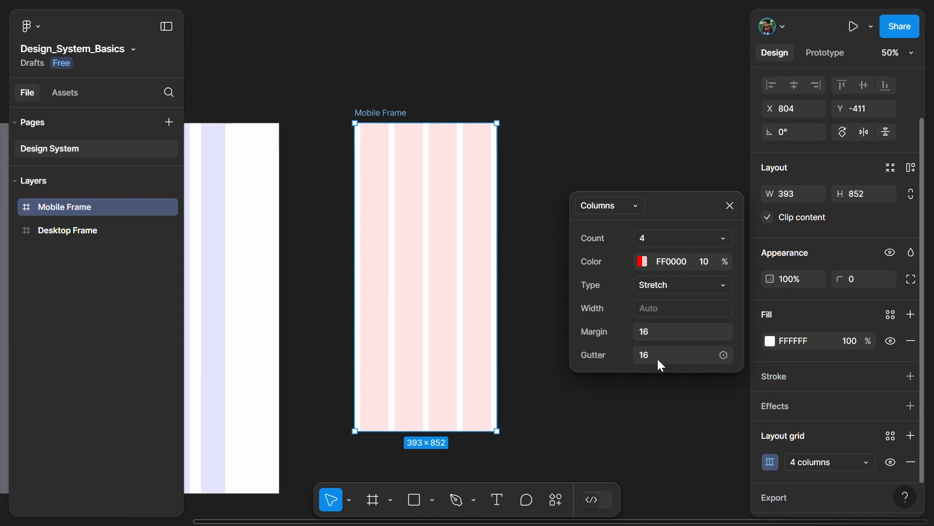
Change the mobile column grid's colour to blue 004DFF, raise its opacity, and close the grid settings.
click(642, 261)
drag(501, 351, 509, 352)
click(555, 143)
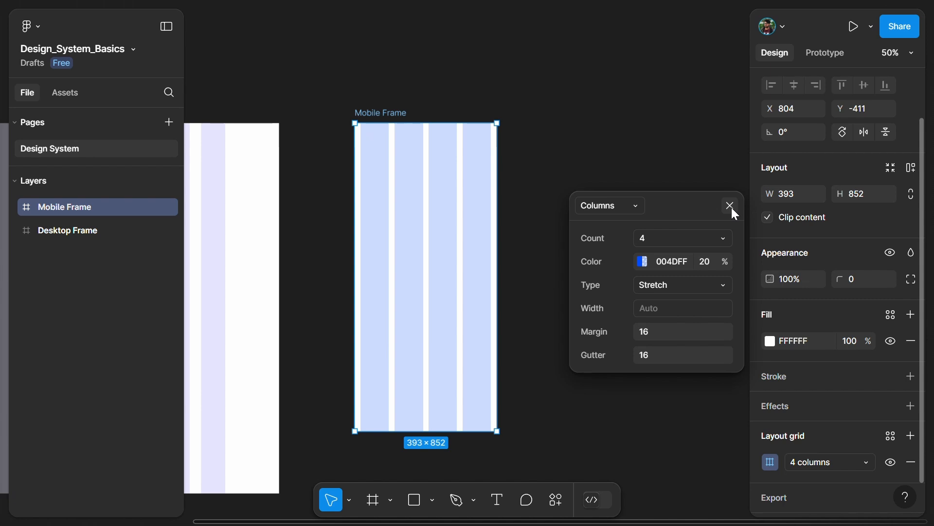
click(731, 206)
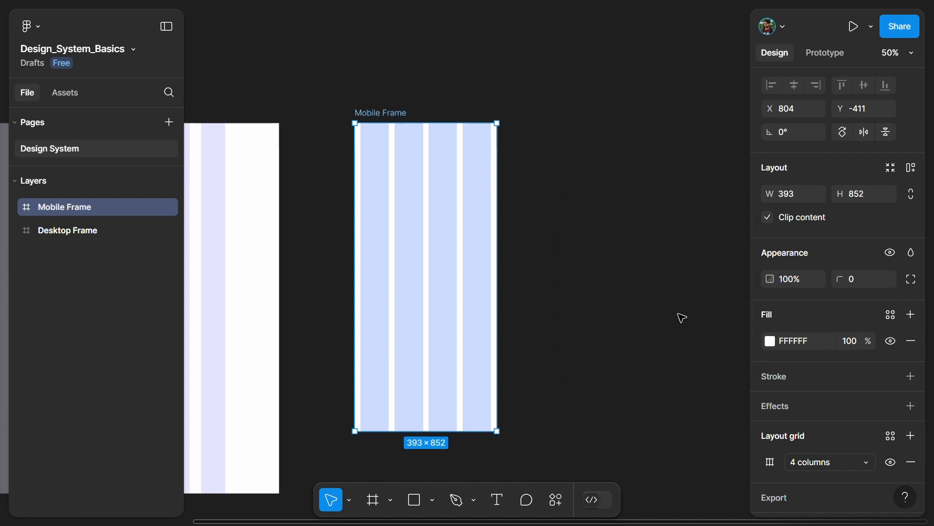
Save the Mobile Frame's column grid as a grid style named 4-Column-Mobile and check it among the page's local styles.
scroll(794, 347, down, 3)
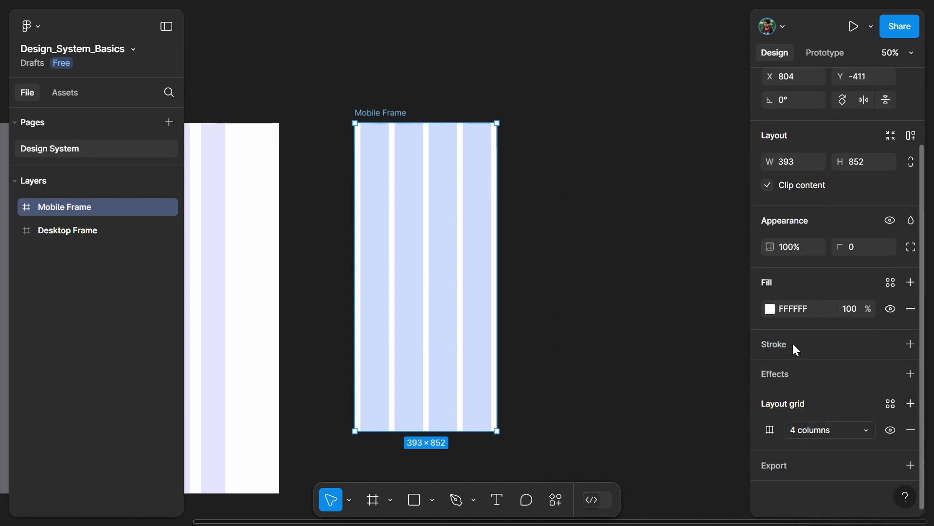
click(891, 405)
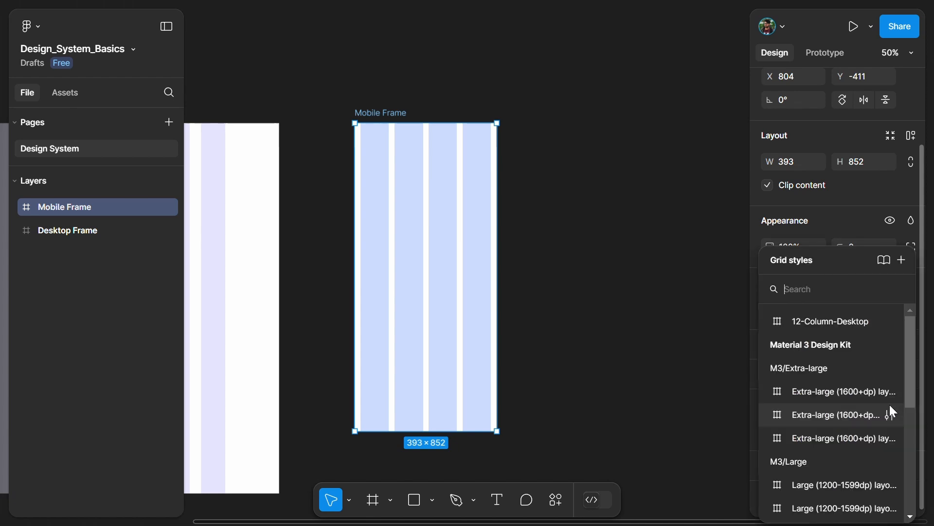
click(901, 260)
drag(695, 263, 672, 202)
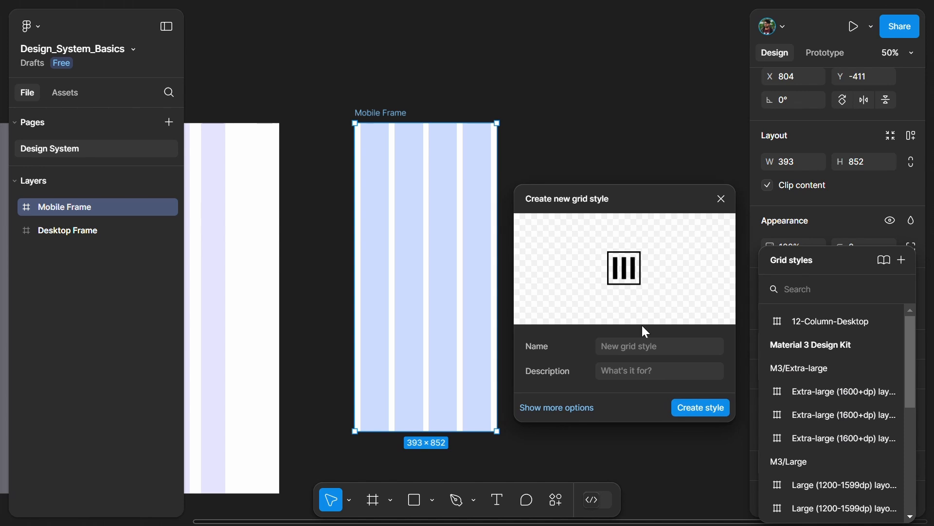
click(639, 348)
text(4-Column-Mobile)
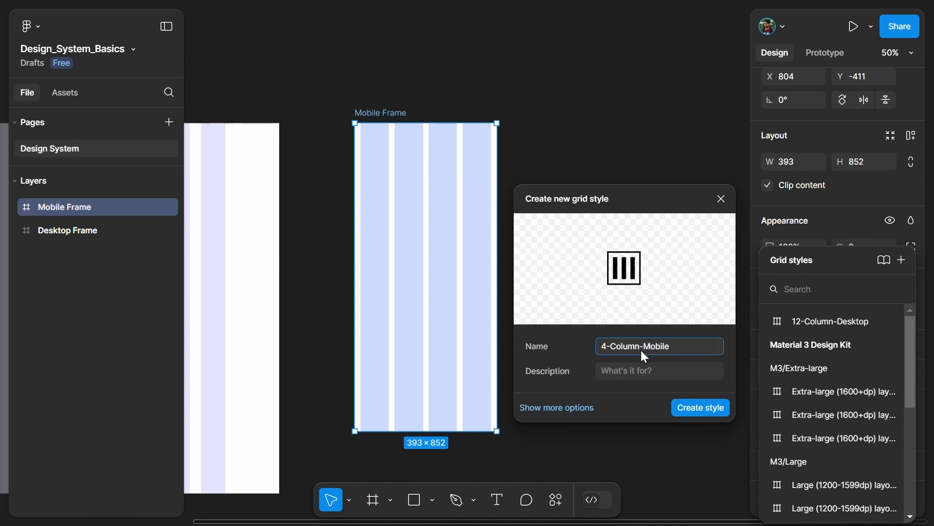
click(711, 408)
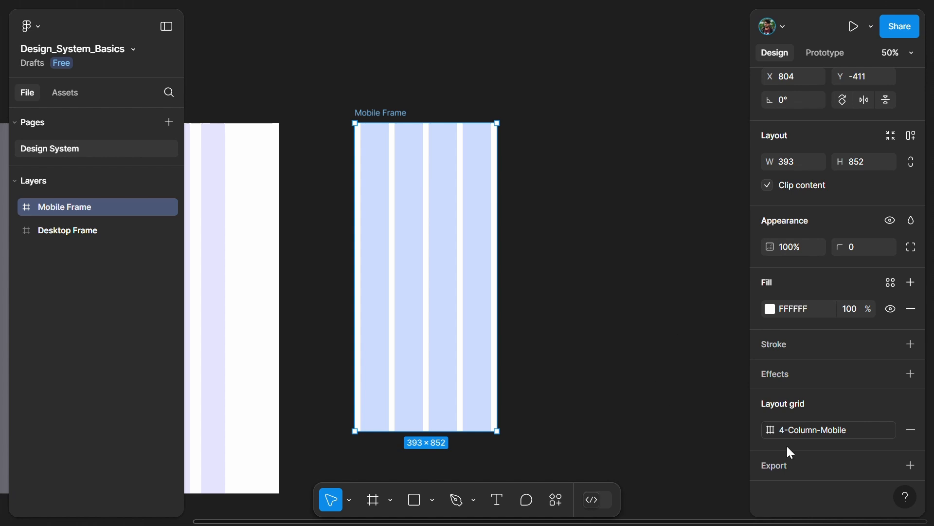
click(608, 156)
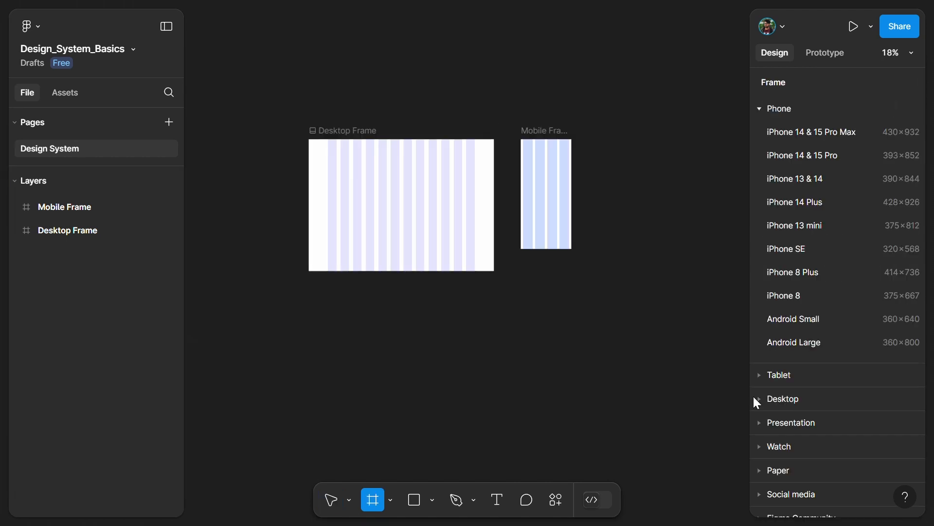
Add a 1440 × 1024 Desktop frame beside the Mobile Frame, level with its top edge, and apply the 12-Column-Desktop grid style.
click(755, 399)
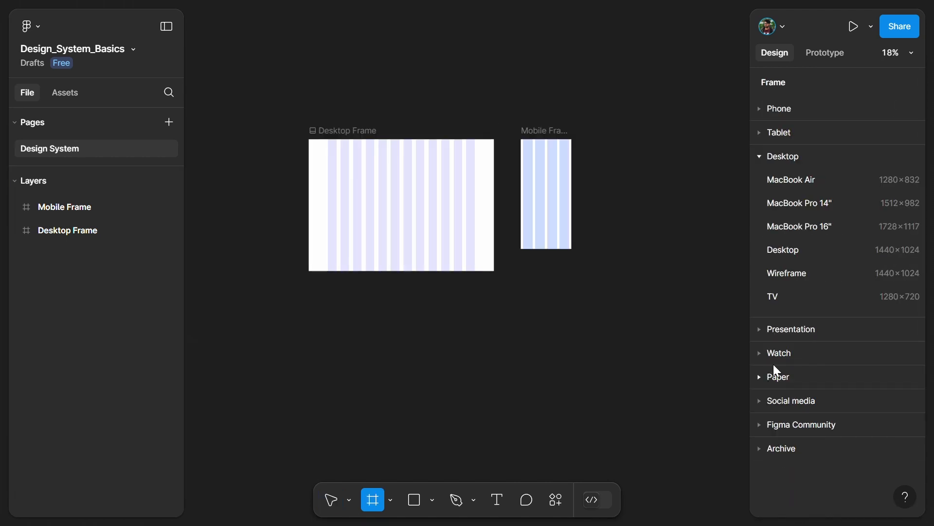
click(778, 250)
drag(593, 196, 611, 140)
scroll(540, 343, right, 5)
scroll(755, 390, down, 2)
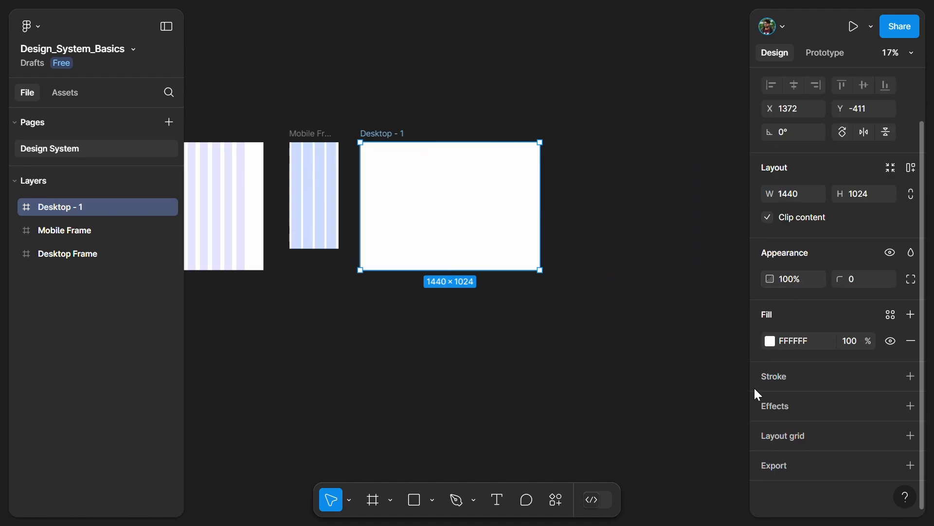
click(892, 436)
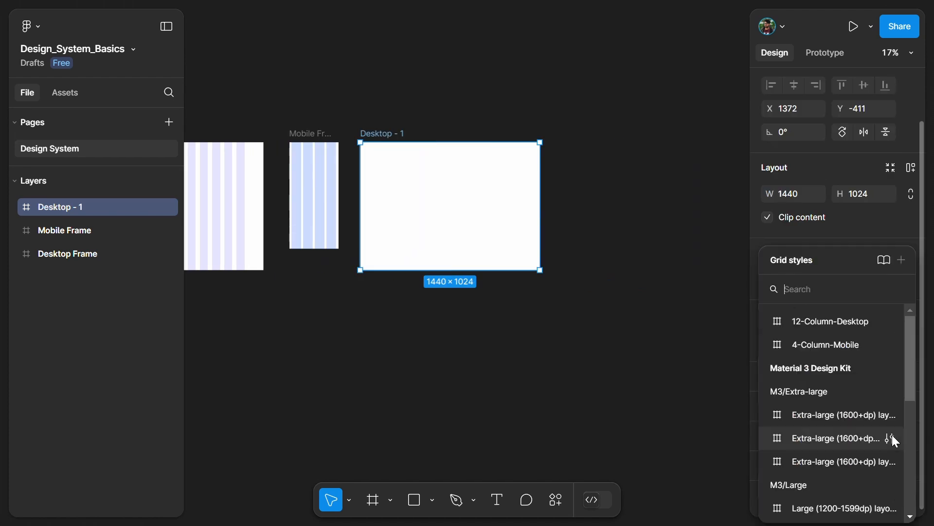
click(811, 323)
Add a 393 × 852 iPhone 14 & 15 Pro frame beside the new desktop frame, align their tops, and apply the 4-Column-Mobile grid style.
scroll(719, 165, up, 3)
key(f)
click(782, 159)
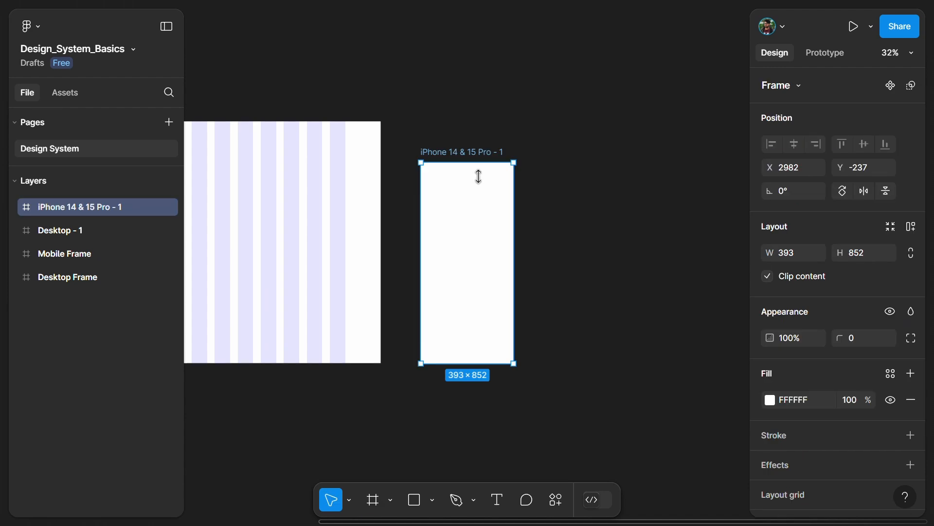
drag(478, 176, 491, 135)
scroll(824, 348, down, 3)
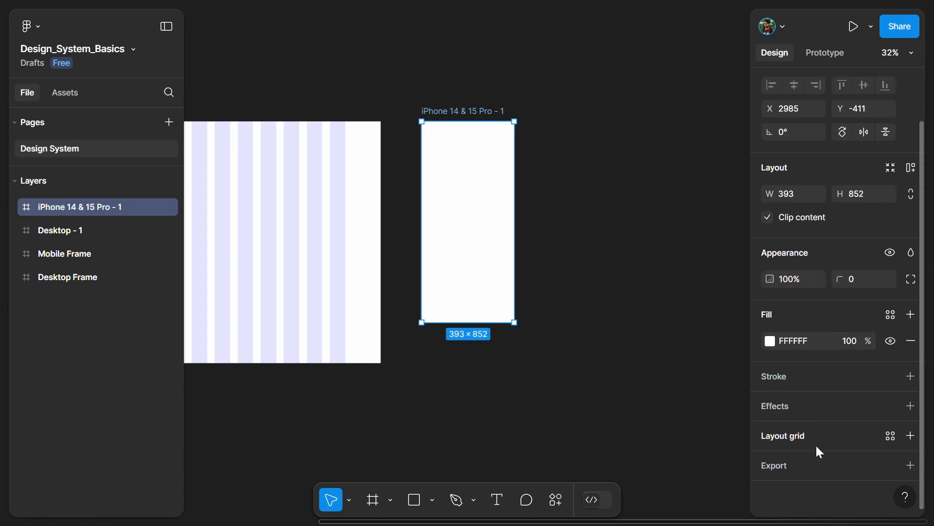
click(891, 435)
click(816, 348)
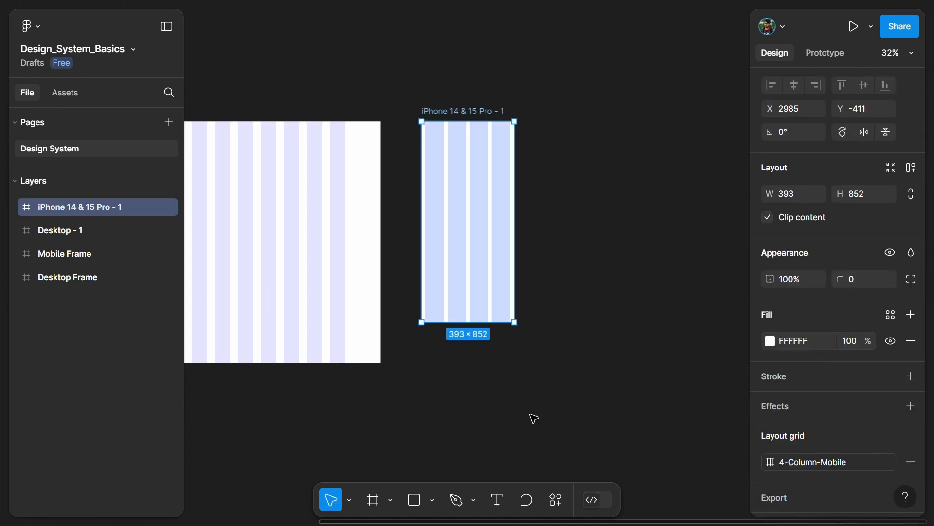
Fit all four frames in view and toggle the layout grids' visibility off and back on to compare them.
click(535, 414)
key(shift+1)
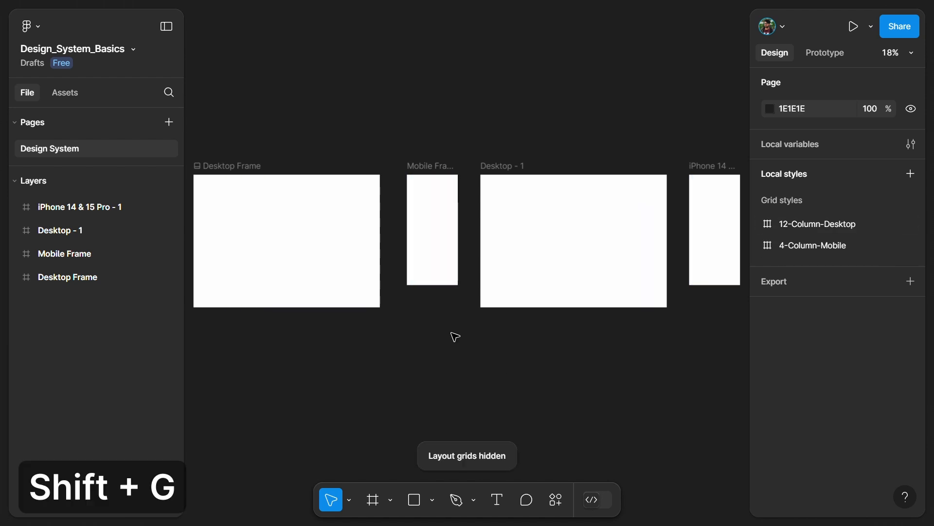
key(shift+g)
key(shift+g)
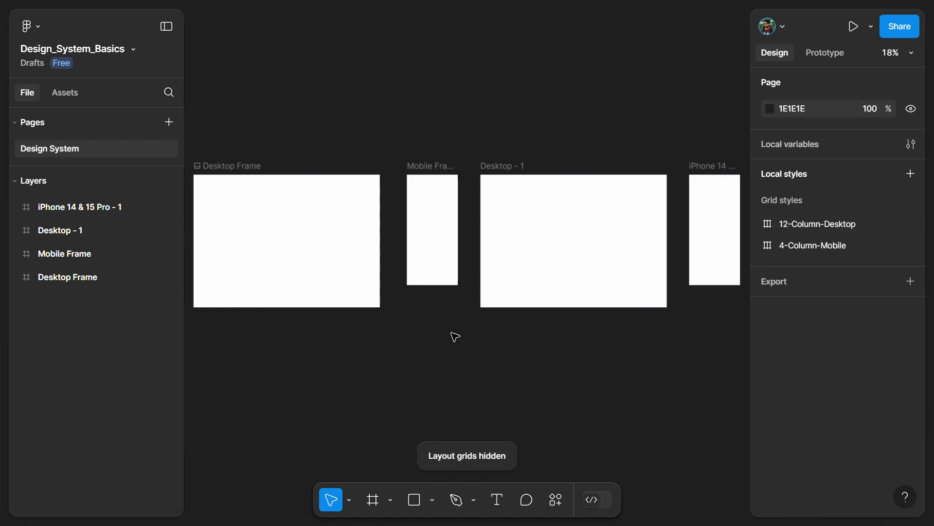
key(shift+g)
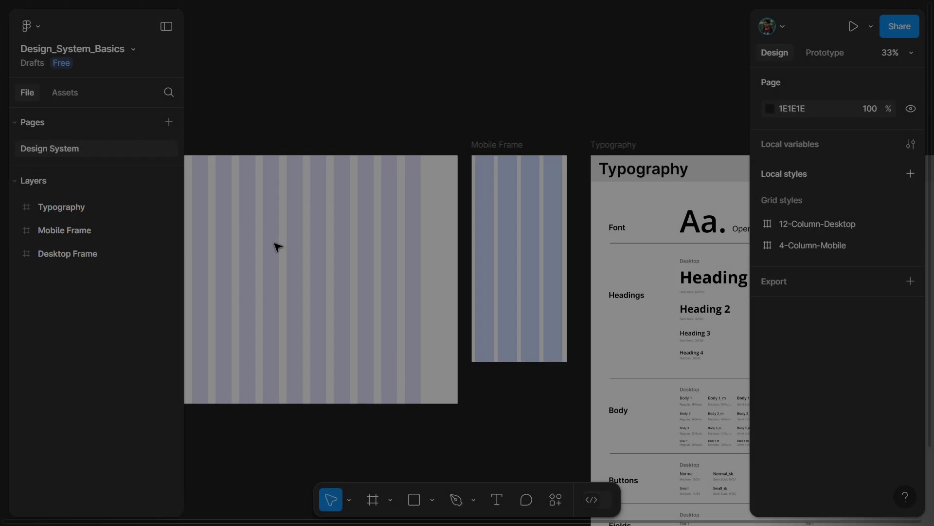
Examine the Typography frame's font, heading, body, button and field text styles for desktop and mobile with the interface minimized.
scroll(276, 246, right, 8)
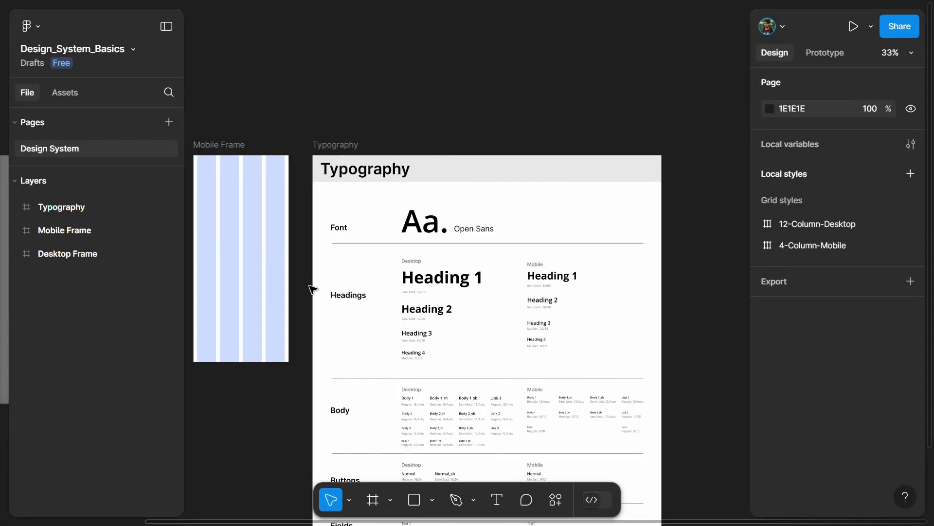
scroll(310, 287, up, 2)
key(ctrl+backslash)
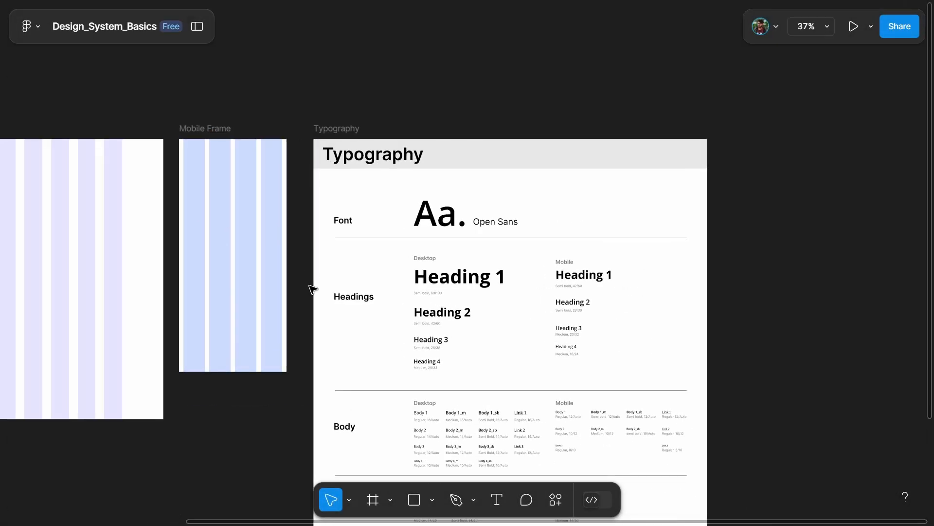
scroll(501, 334, right, 1)
scroll(511, 334, up, 3)
scroll(512, 334, down, 5)
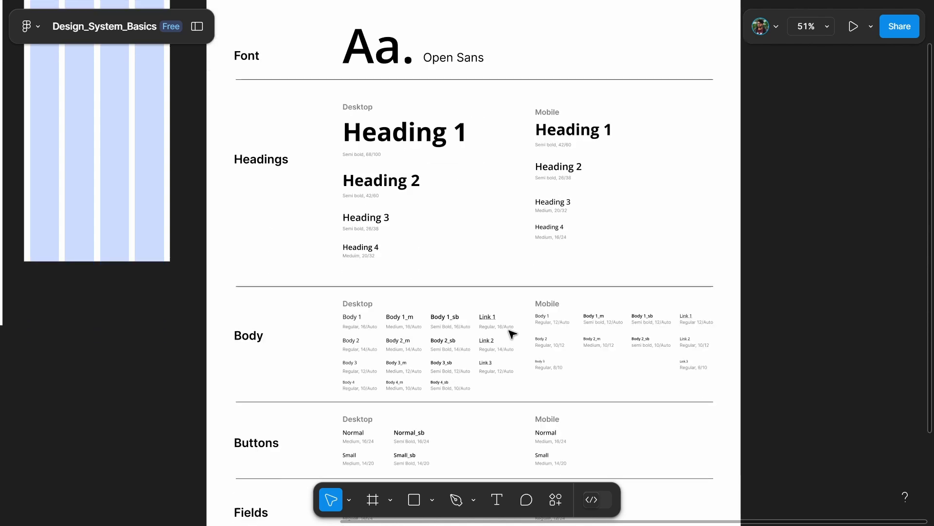
scroll(512, 334, down, 5)
scroll(512, 334, down, 3)
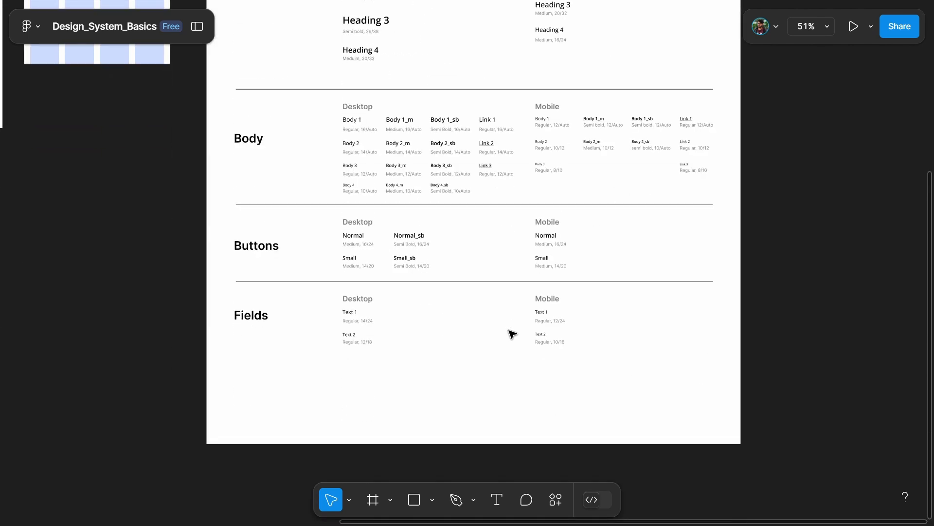
scroll(511, 336, up, 3)
scroll(474, 347, down, 3)
scroll(474, 348, up, 4)
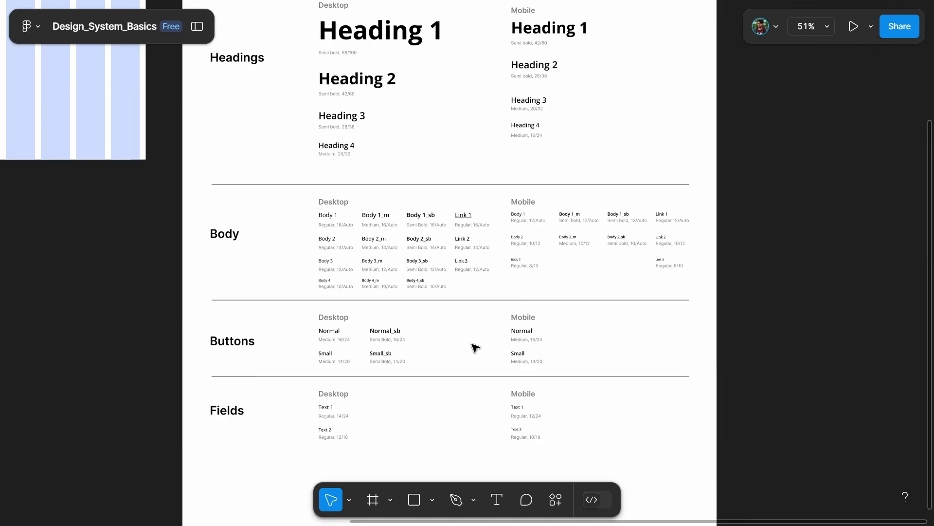
scroll(467, 361, up, 5)
scroll(498, 347, down, 3)
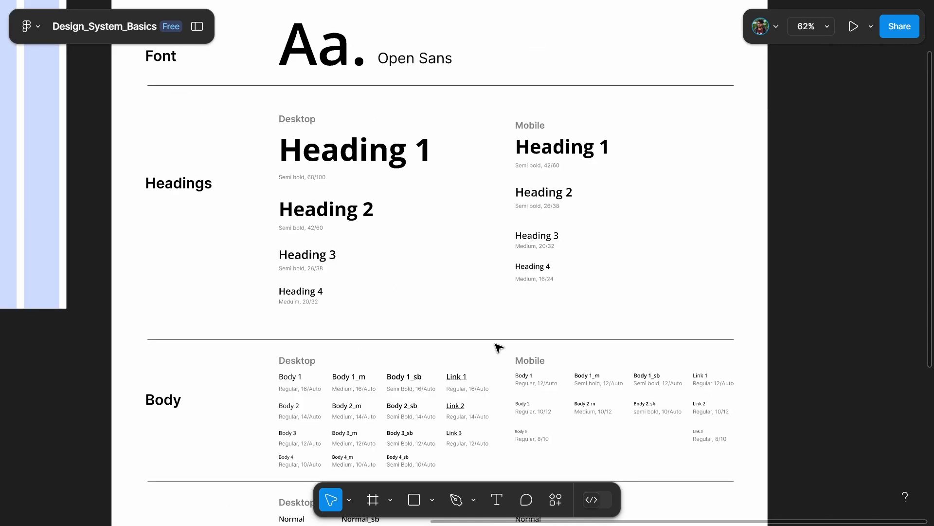
scroll(499, 347, up, 4)
scroll(499, 347, down, 3)
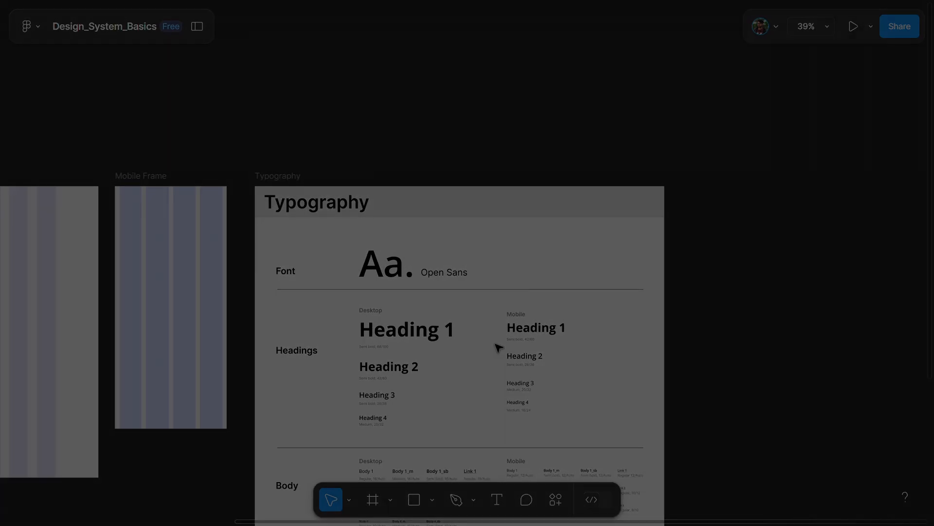